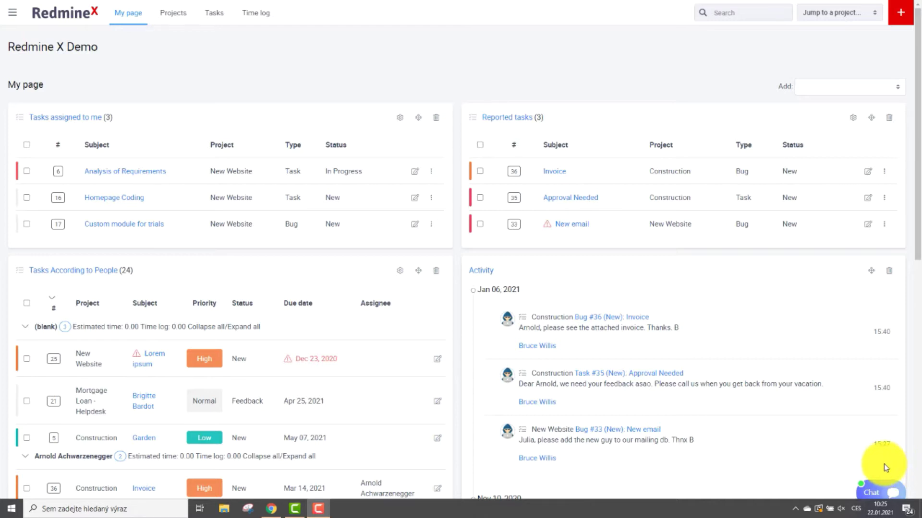
# Step: Open Redmine X's main navigation menu from My page
pyautogui.click(16, 18)
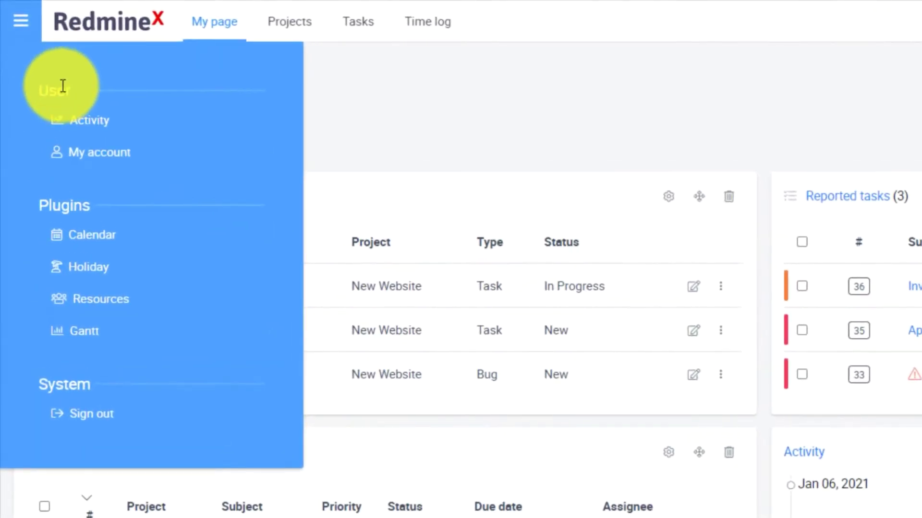
# Step: Open the Gantt chart at Month zoom and collapse the Project #3: Construction branch
pyautogui.click(78, 338)
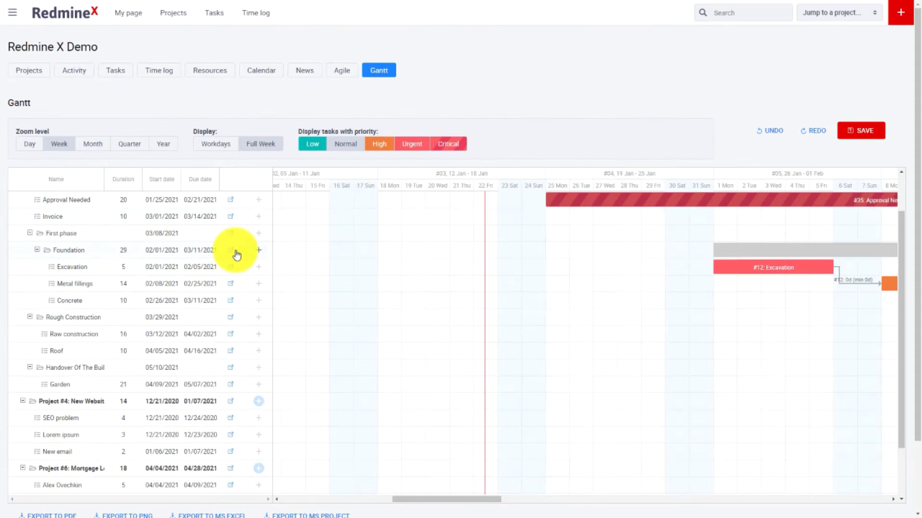
pyautogui.click(93, 145)
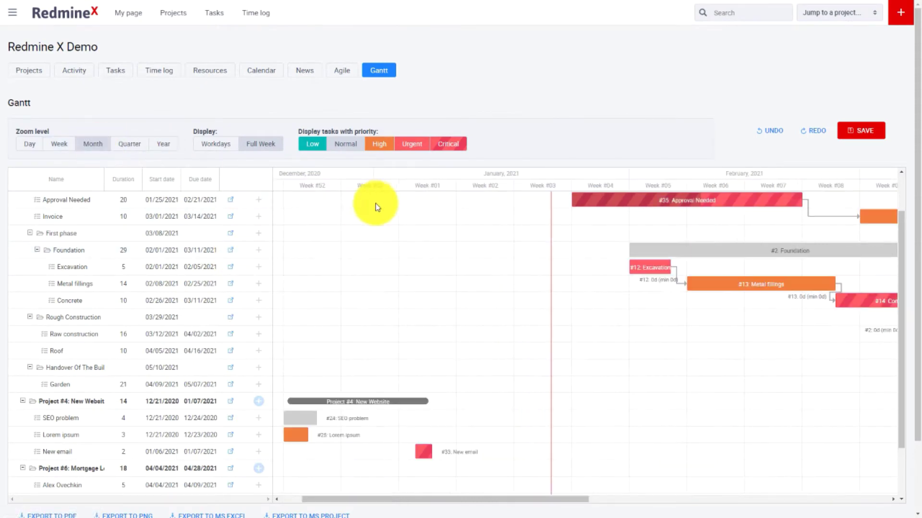
pyautogui.scroll(-3, 375, 203)
pyautogui.scroll(4, 370, 222)
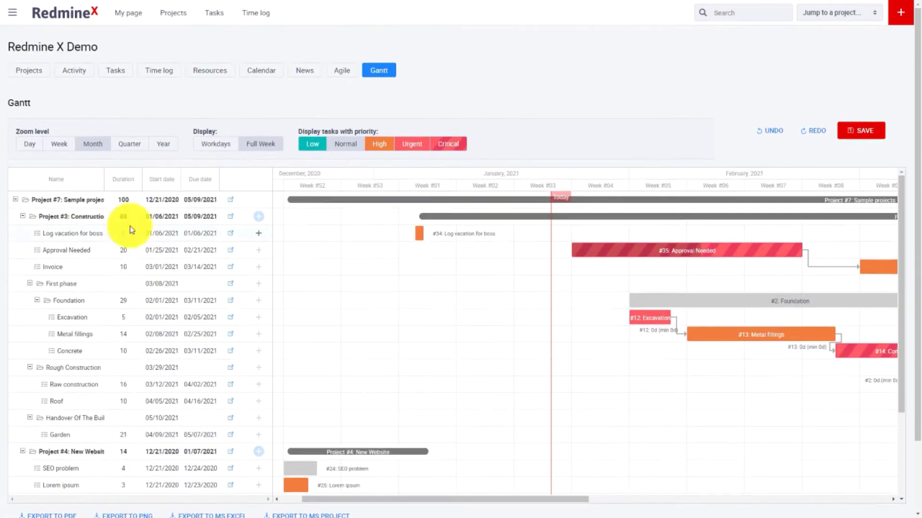
pyautogui.scroll(-3, 211, 225)
pyautogui.moveTo(497, 500); pyautogui.dragTo(757, 501)
pyautogui.moveTo(545, 362); pyautogui.dragTo(765, 360)
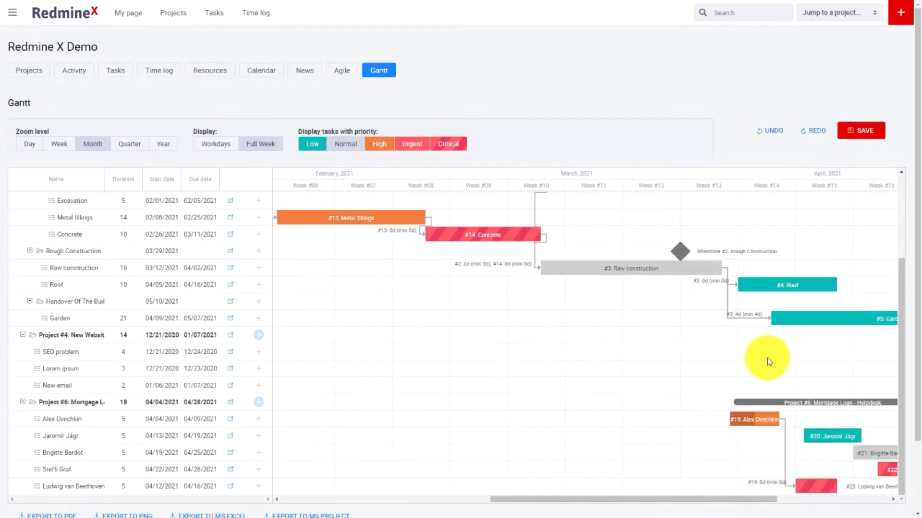
pyautogui.scroll(3, 192, 336)
pyautogui.click(22, 217)
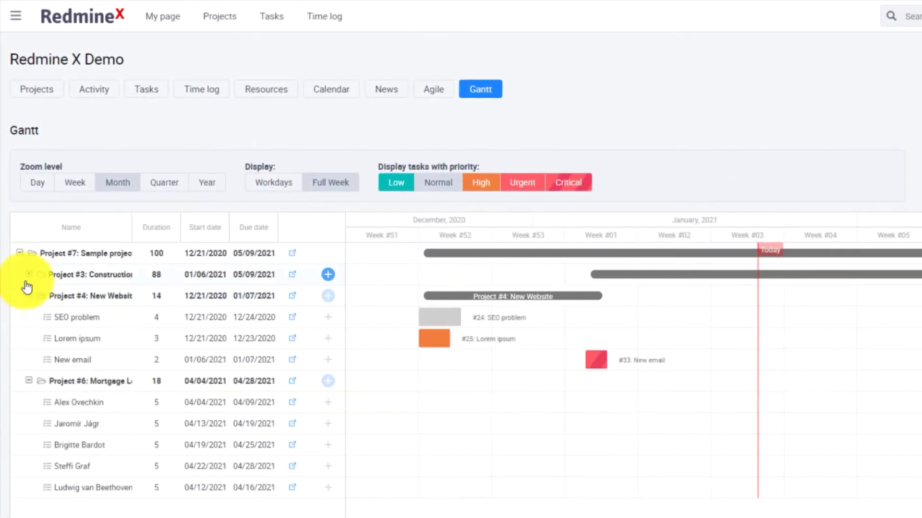
# Step: Expand Project #3 and reschedule Approval Needed to 02/08–02/21/2021
pyautogui.click(30, 275)
pyautogui.moveTo(571, 517); pyautogui.dragTo(674, 517)
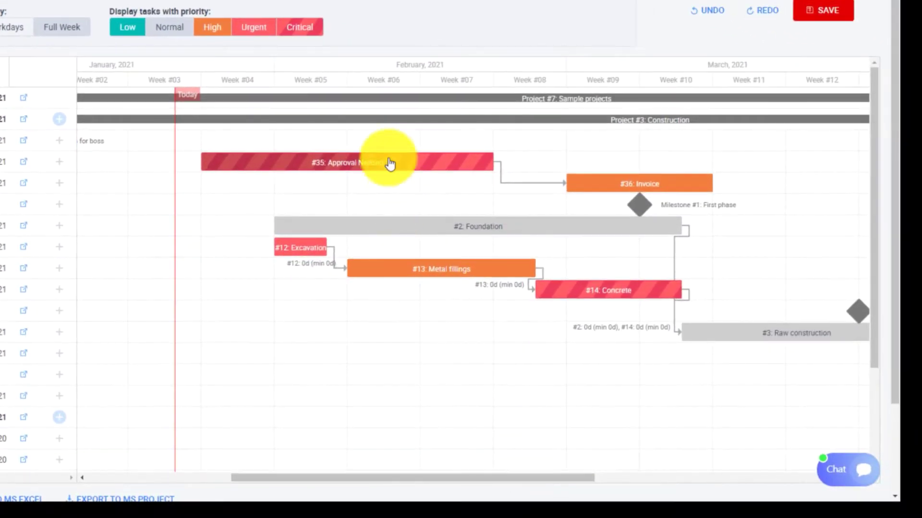
pyautogui.moveTo(390, 165); pyautogui.dragTo(536, 156)
pyautogui.moveTo(617, 159); pyautogui.dragTo(493, 160)
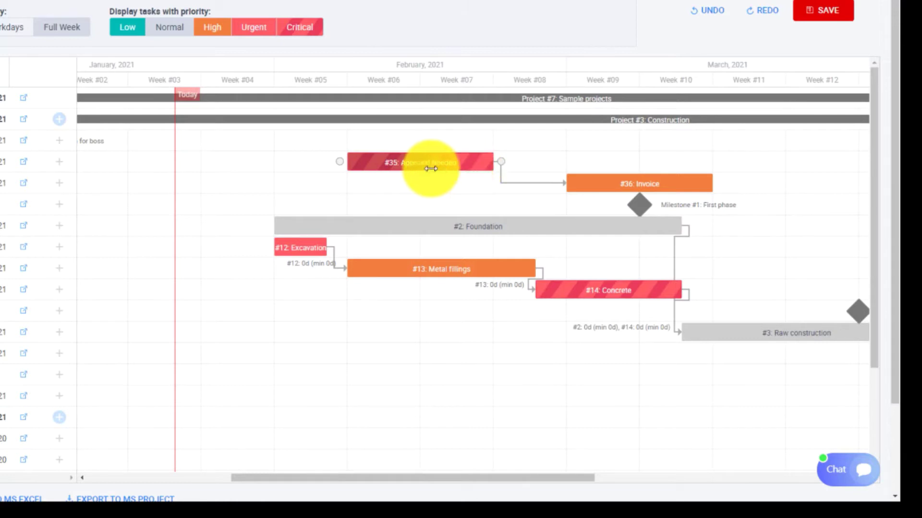
# Step: Move Milestone #1 to 03/22/2021 and make Invoice precede Foundation with no delay
pyautogui.moveTo(649, 207); pyautogui.dragTo(763, 210)
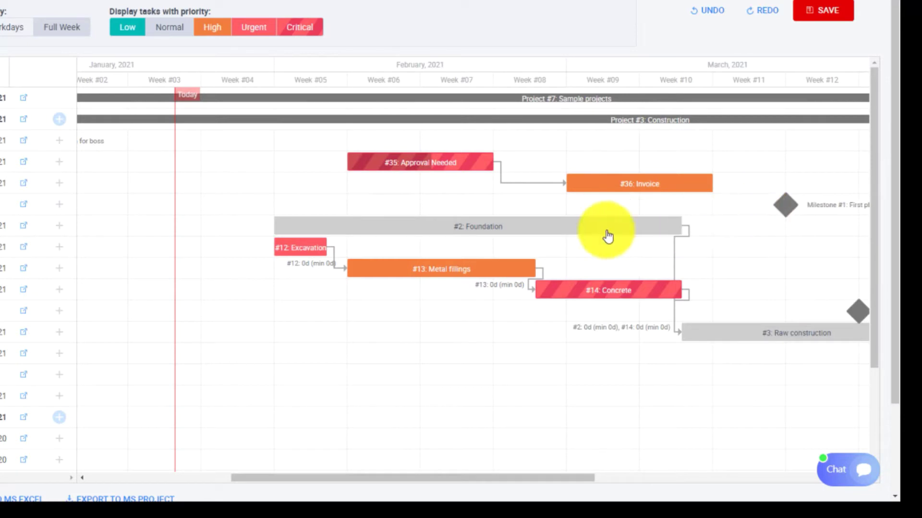
pyautogui.scroll(-2, 549, 204)
pyautogui.scroll(2, 551, 204)
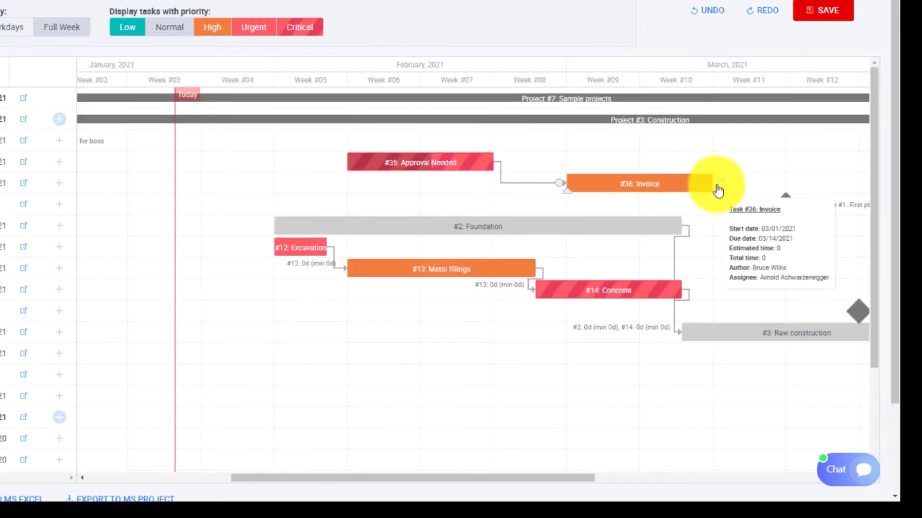
pyautogui.moveTo(706, 181); pyautogui.dragTo(267, 230)
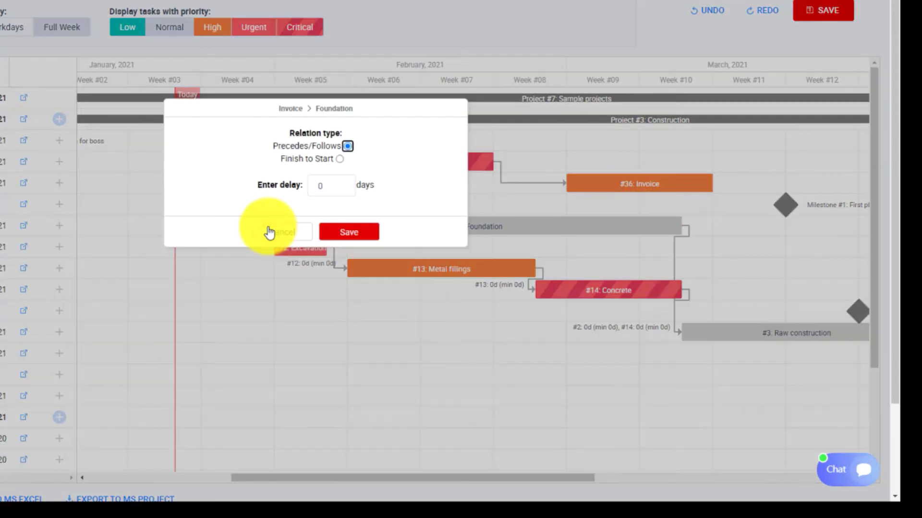
pyautogui.click(350, 233)
pyautogui.moveTo(479, 479); pyautogui.dragTo(559, 487)
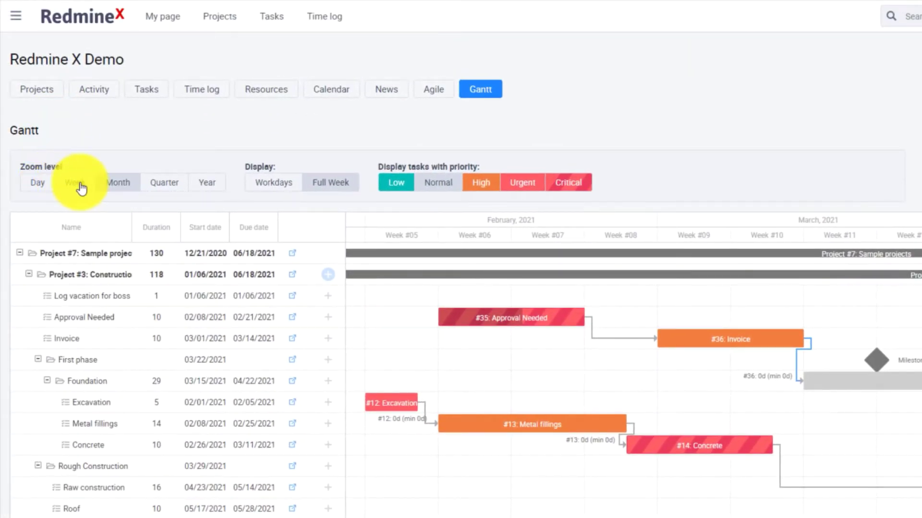
# Step: Step the zoom through Week, Month, Quarter to Year and count workdays only
pyautogui.click(79, 185)
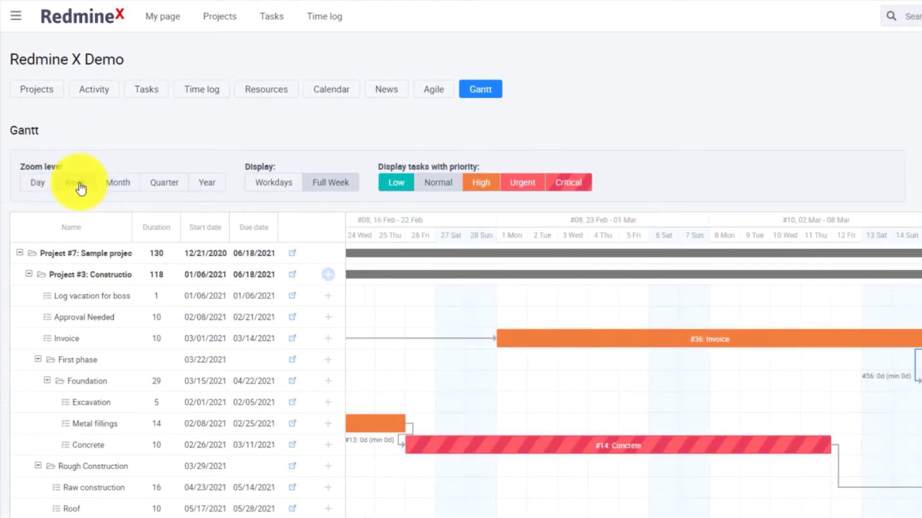
pyautogui.click(115, 185)
pyautogui.click(164, 184)
pyautogui.click(207, 183)
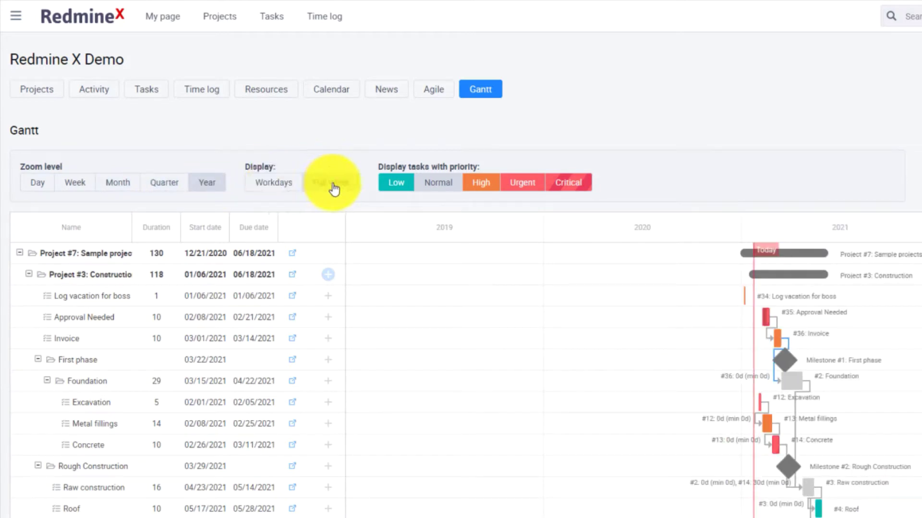
pyautogui.click(274, 186)
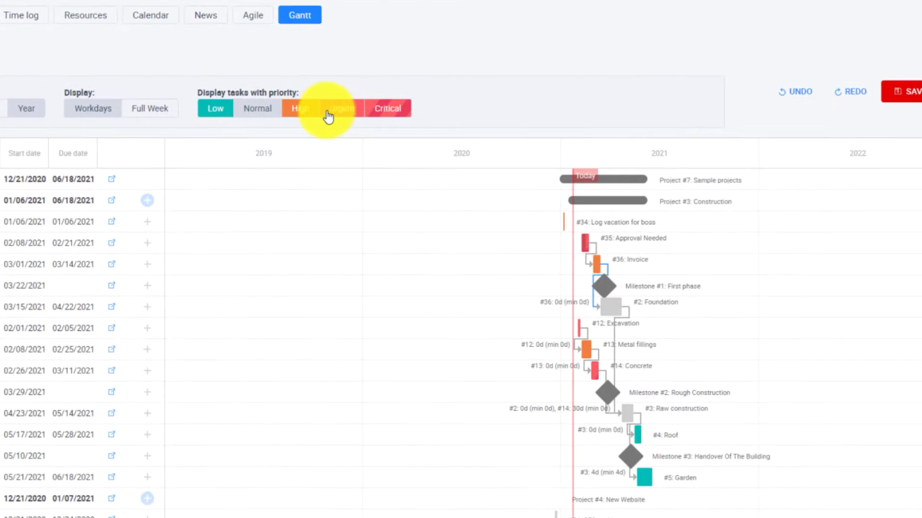
# Step: Hide High, Urgent and Critical priority tasks, leaving Low and Normal
pyautogui.click(478, 186)
pyautogui.click(336, 110)
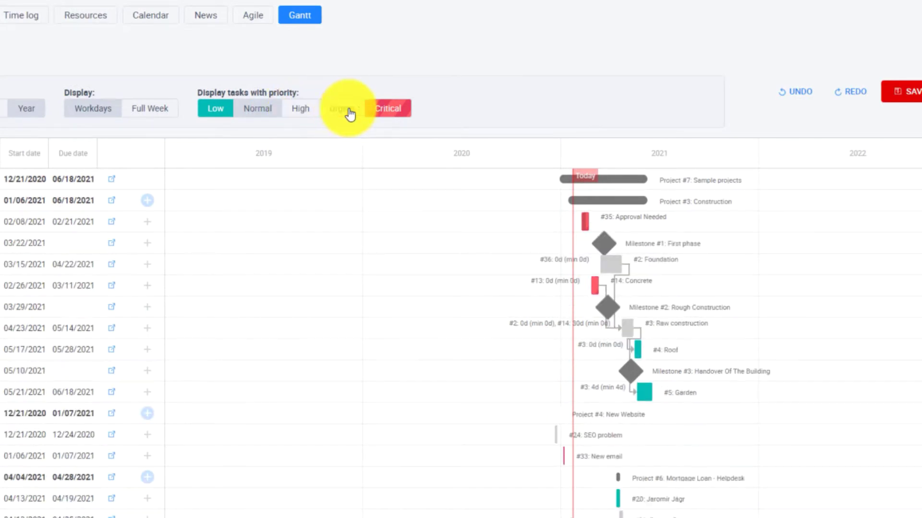
pyautogui.click(390, 111)
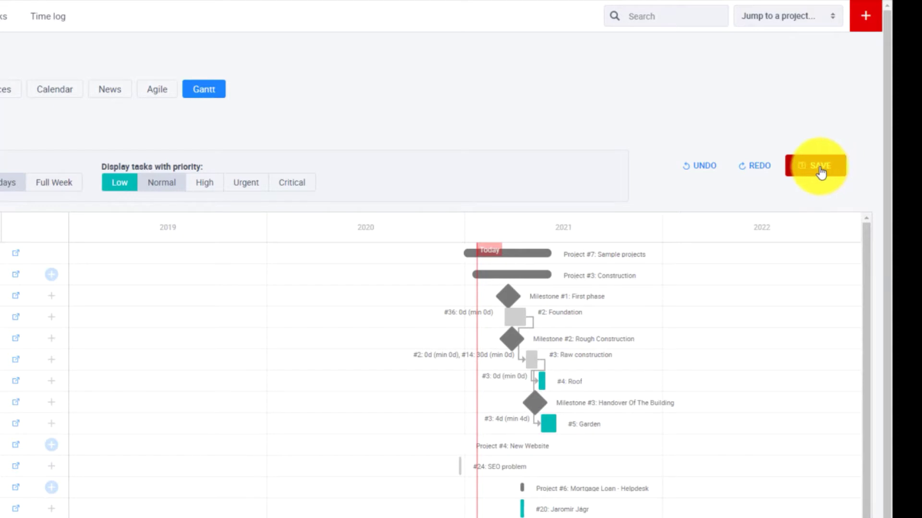
# Step: Save the Gantt chart changes with the SAVE button
pyautogui.click(700, 170)
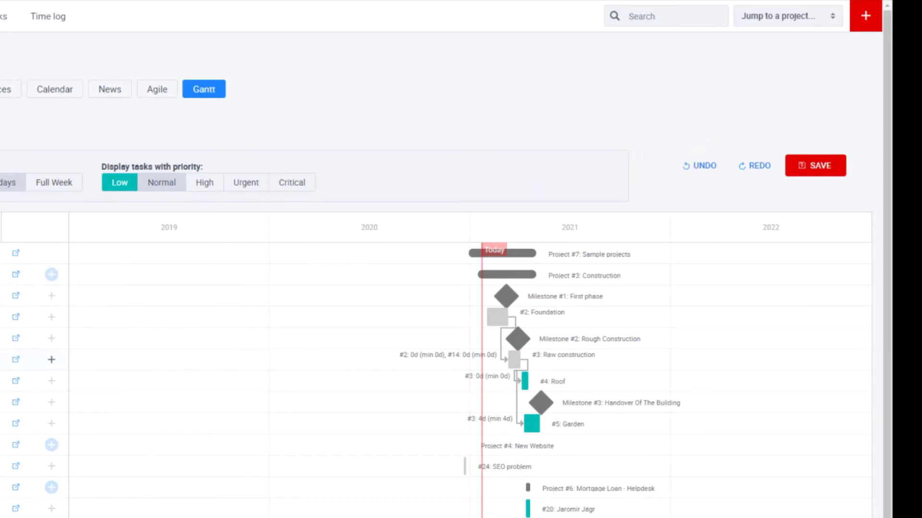
# Step: Review the Foundation task's details, cancel without changes, and return to My page
pyautogui.moveTo(498, 317)
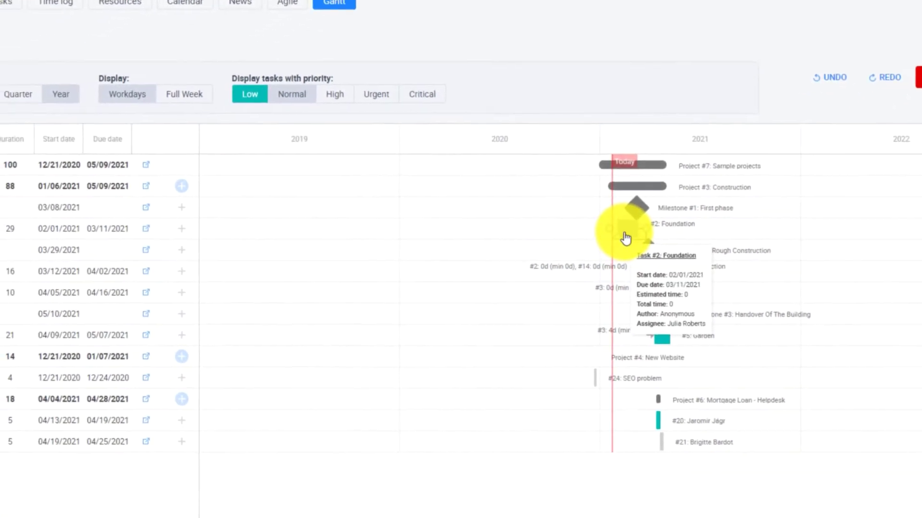
pyautogui.doubleClick(628, 235)
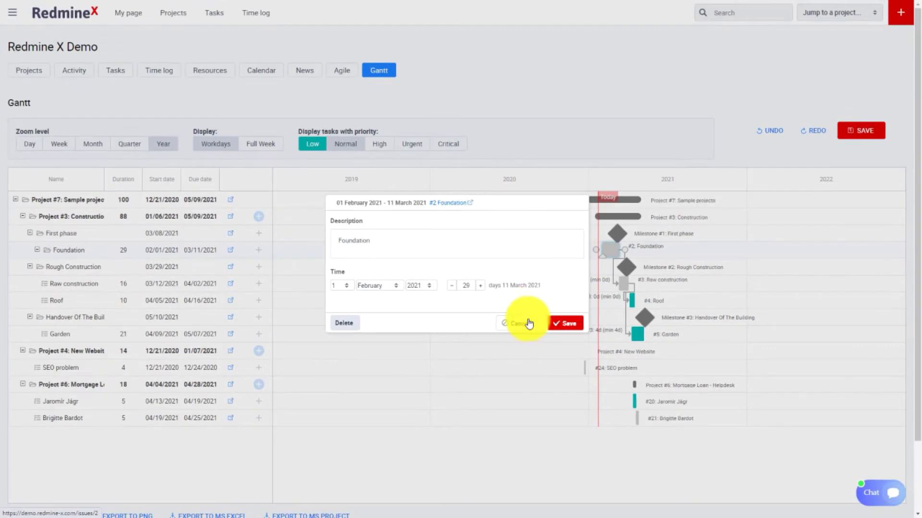
pyautogui.click(529, 323)
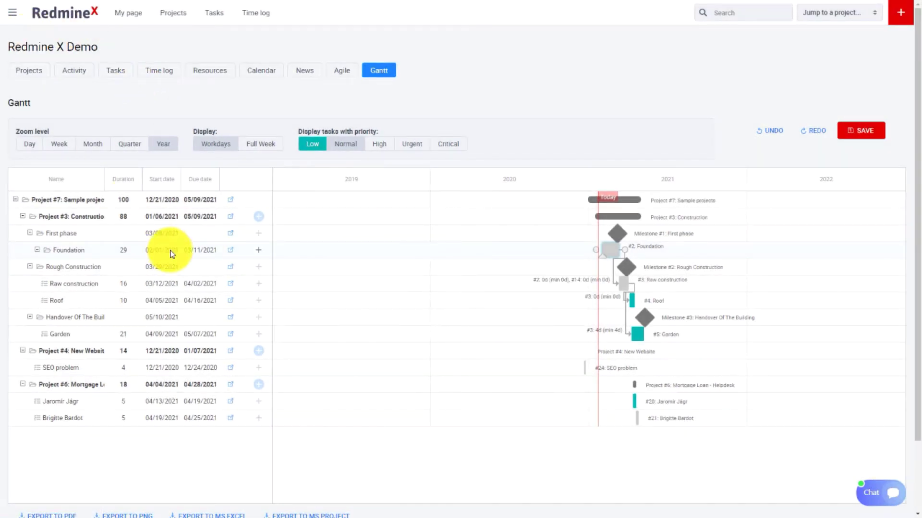
pyautogui.click(59, 17)
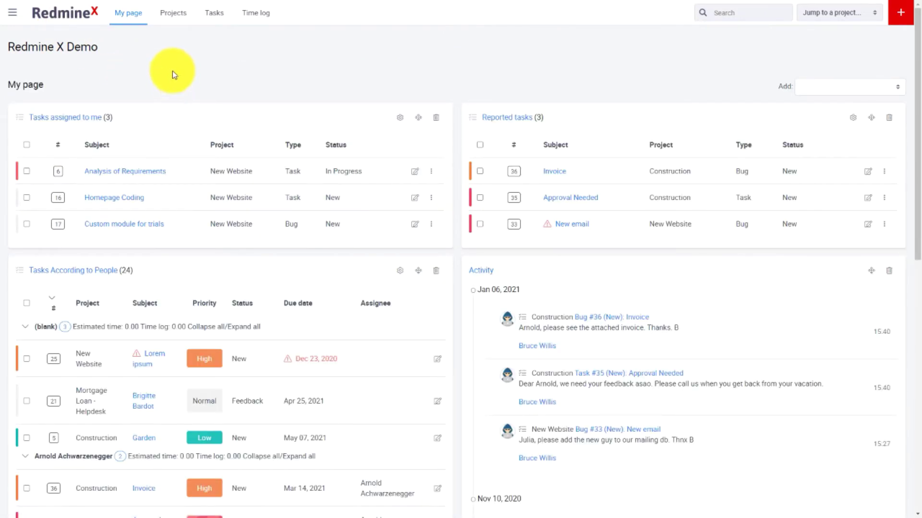
# Step: Open the Construction project under Sample projects and view its Gantt by quarter
pyautogui.click(173, 13)
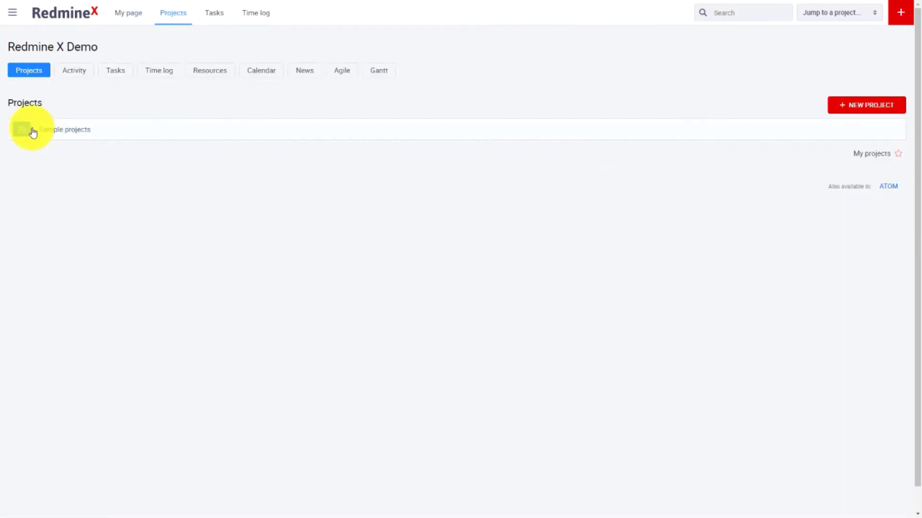
pyautogui.click(22, 129)
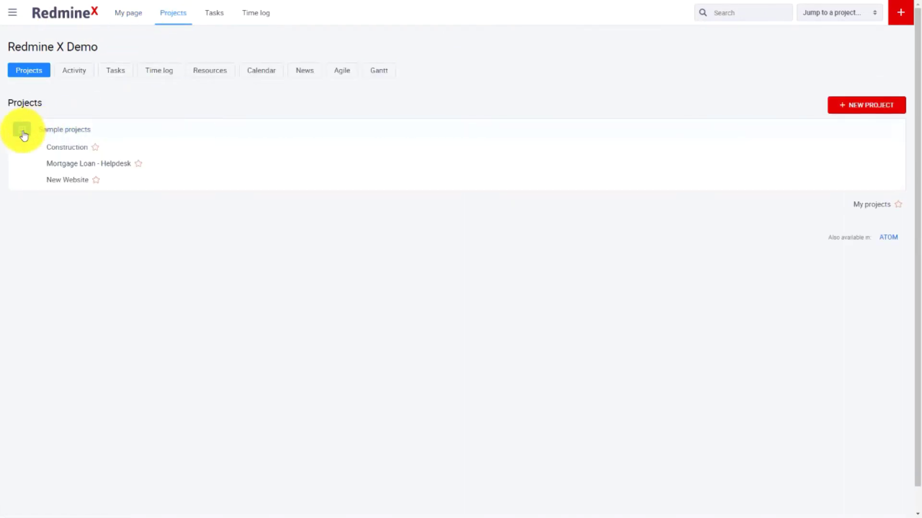
pyautogui.click(73, 152)
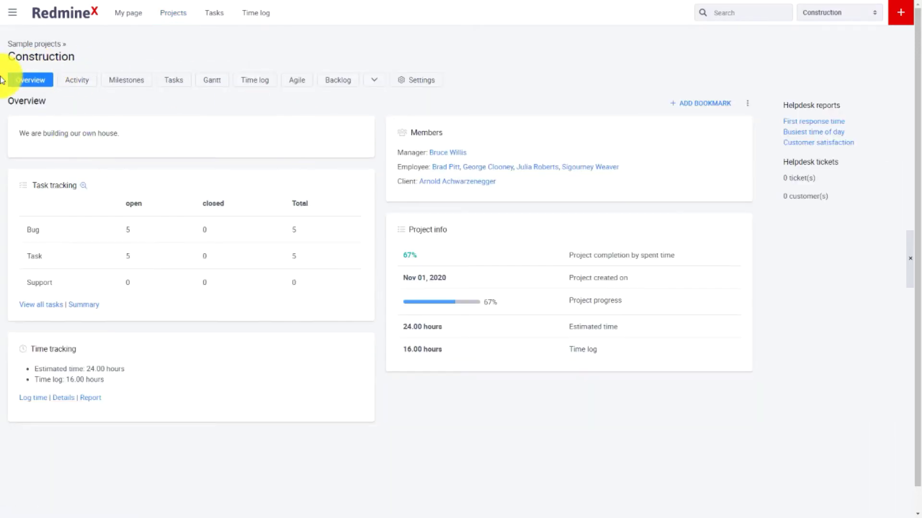
pyautogui.click(218, 86)
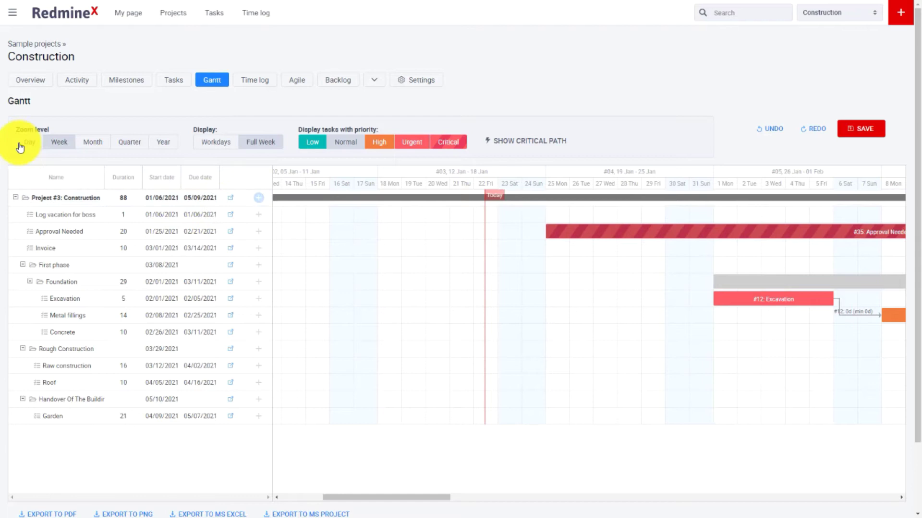
pyautogui.click(92, 143)
pyautogui.click(128, 143)
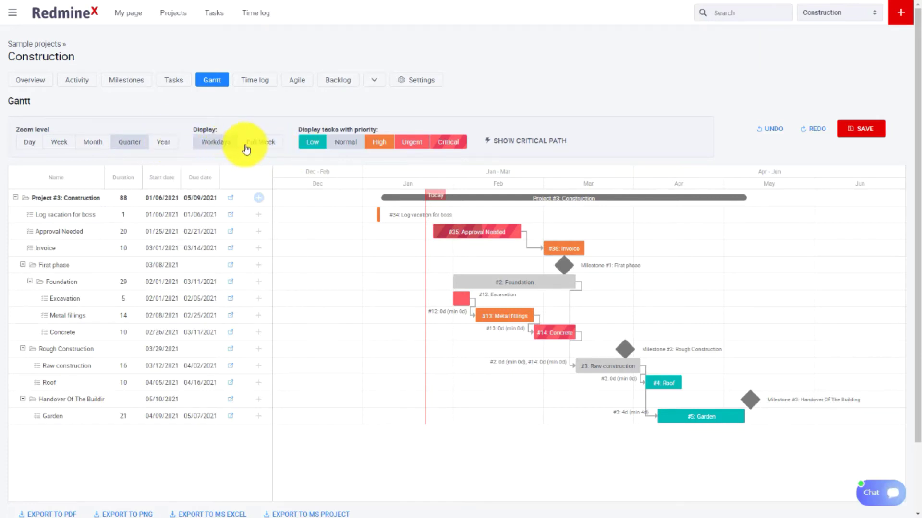
# Step: Zoom the Construction Gantt to weeks, keeping Full Week and all priorities shown
pyautogui.click(60, 141)
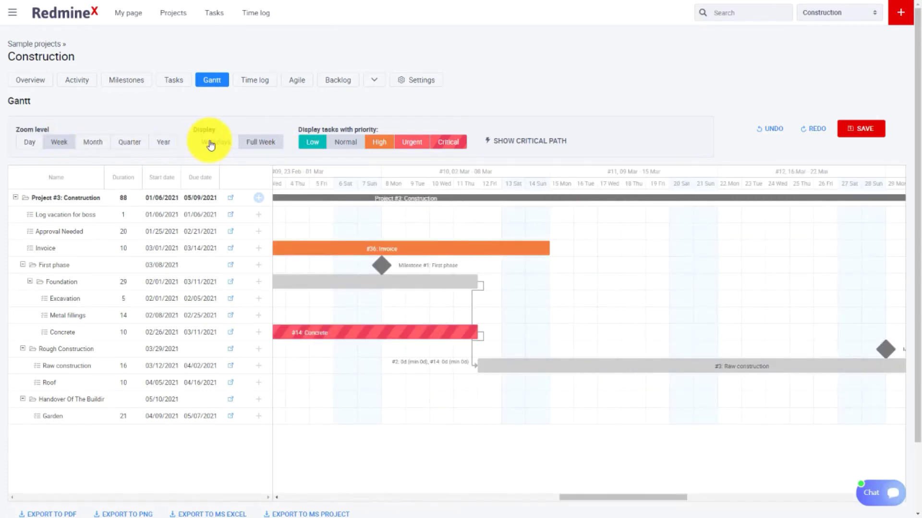
pyautogui.click(212, 143)
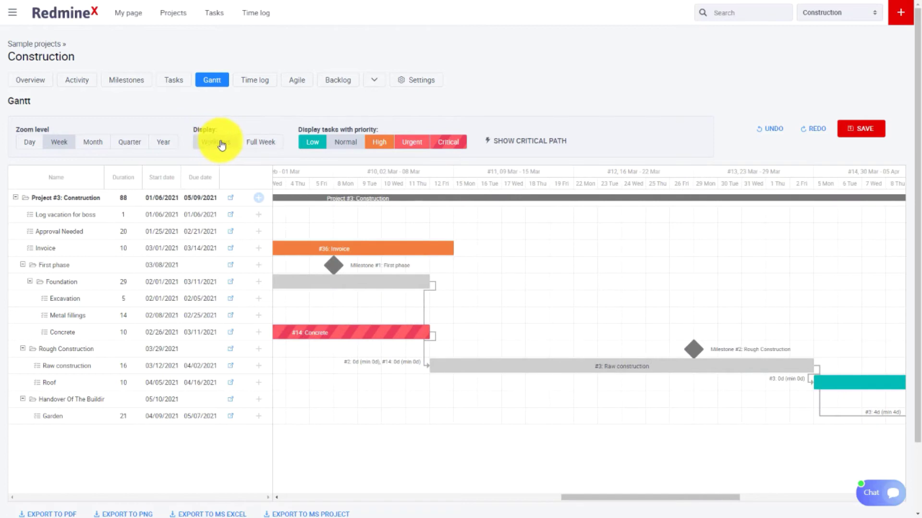
pyautogui.click(262, 143)
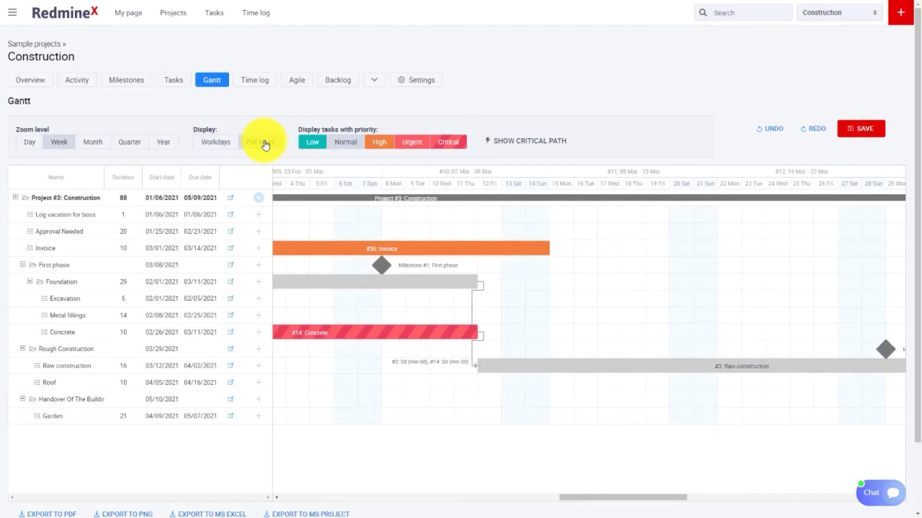
pyautogui.click(347, 144)
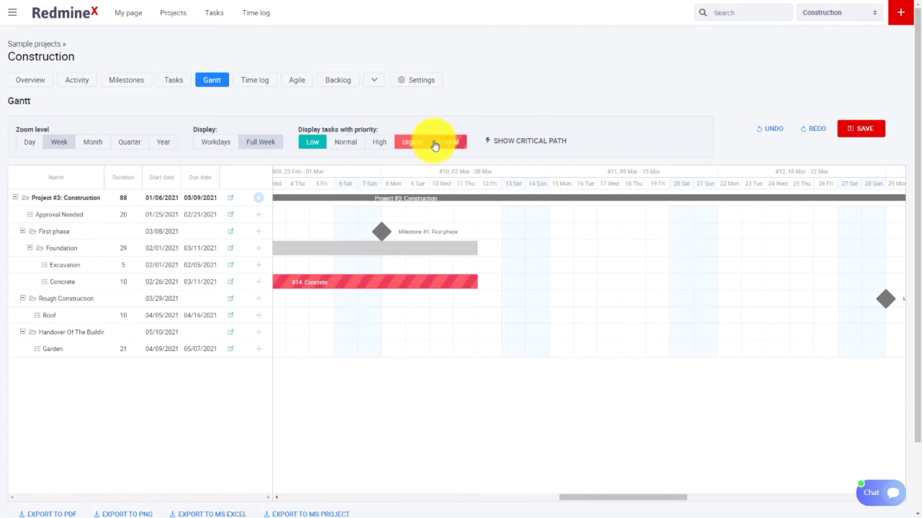
pyautogui.click(374, 143)
pyautogui.click(348, 143)
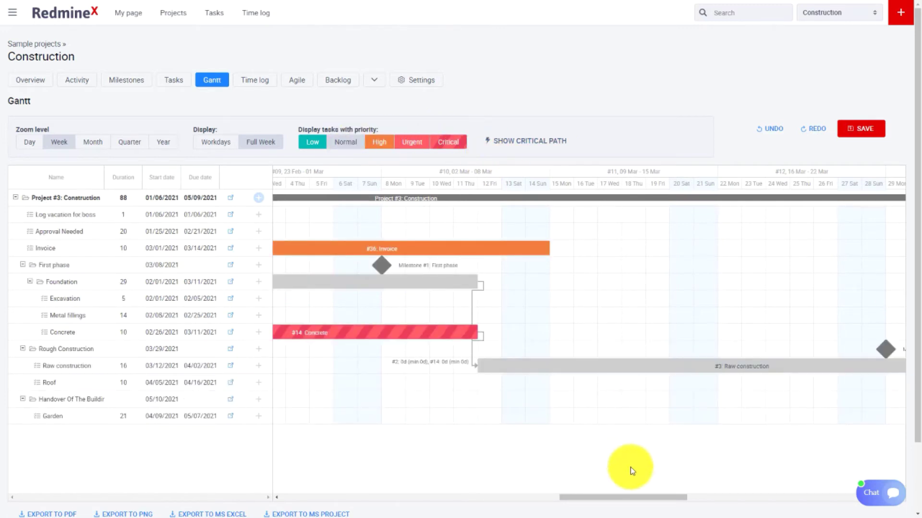
pyautogui.moveTo(644, 503); pyautogui.dragTo(533, 494)
# Step: Show the critical path at Month zoom and edit Invoice's 10-day duration inline
pyautogui.click(533, 141)
pyautogui.click(94, 142)
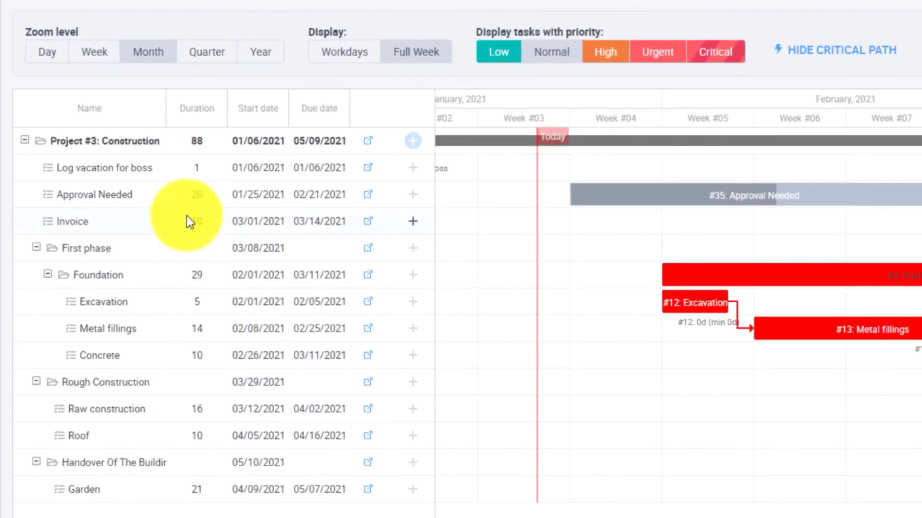
pyautogui.doubleClick(115, 223)
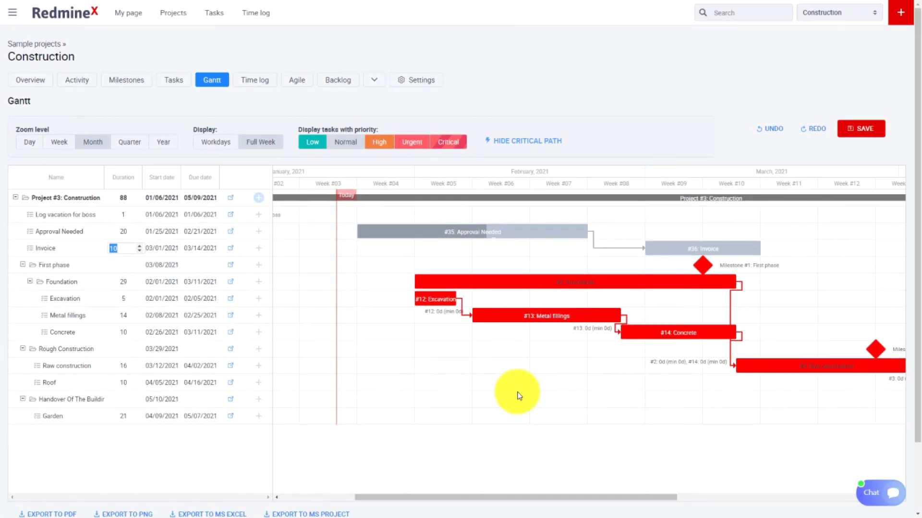
# Step: Hide the critical path and add a Task described 'test' to the Construction project
pyautogui.click(524, 141)
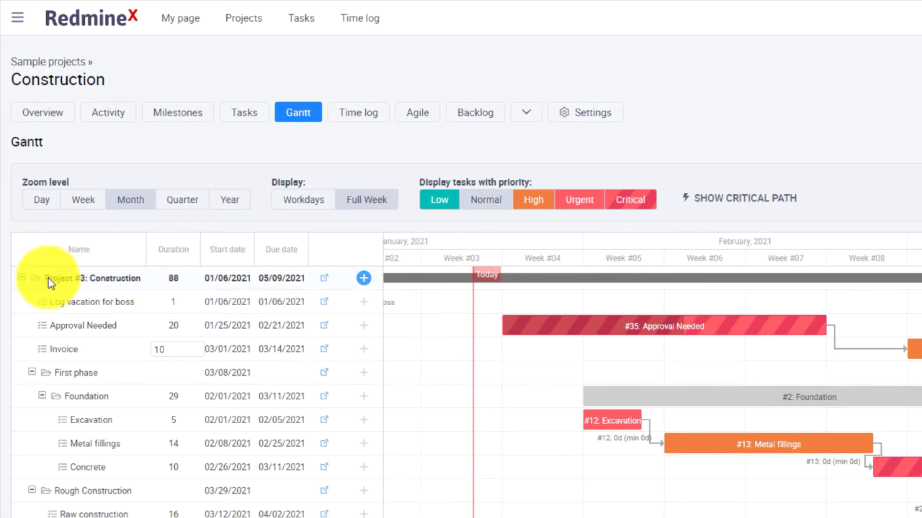
pyautogui.click(363, 277)
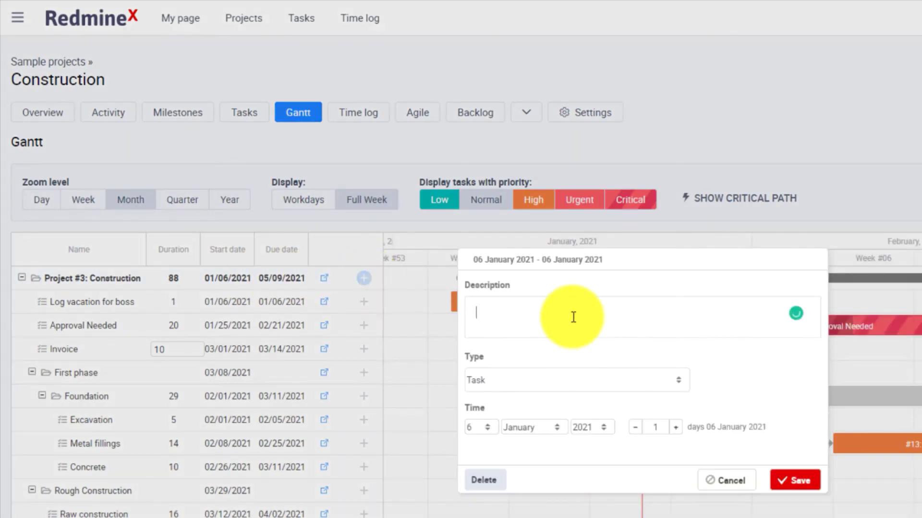
pyautogui.write('test')
pyautogui.click(494, 380)
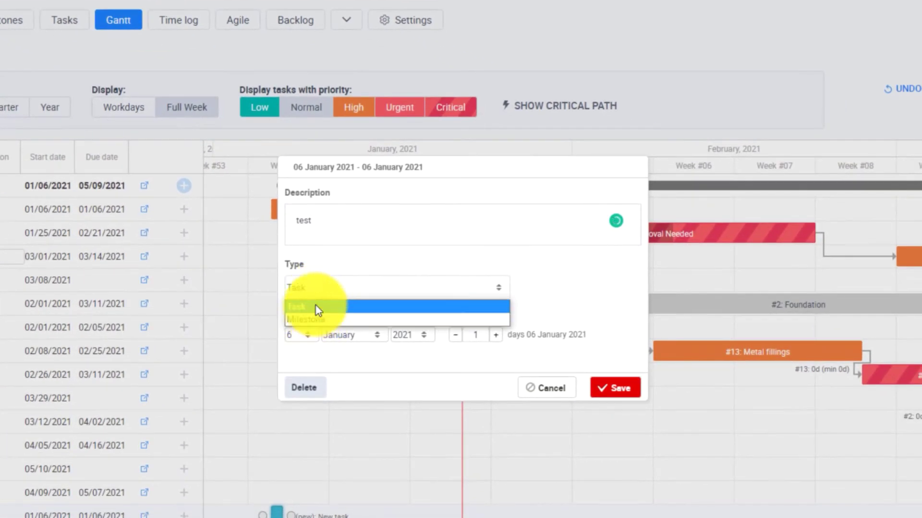
pyautogui.click(324, 304)
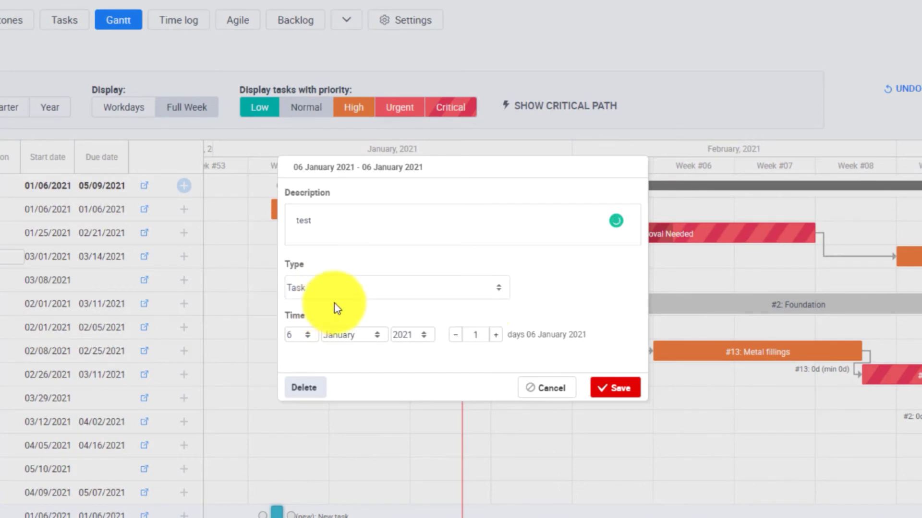
pyautogui.click(635, 390)
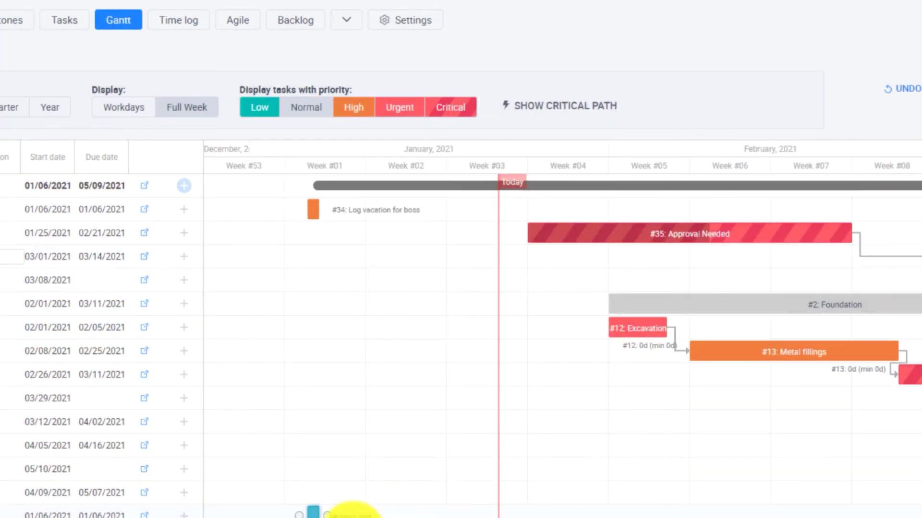
# Step: Stretch the test task to 18 days (02/15–03/10/2021), link it to Concrete, and discard a trial subtask
pyautogui.moveTo(317, 513); pyautogui.dragTo(886, 508)
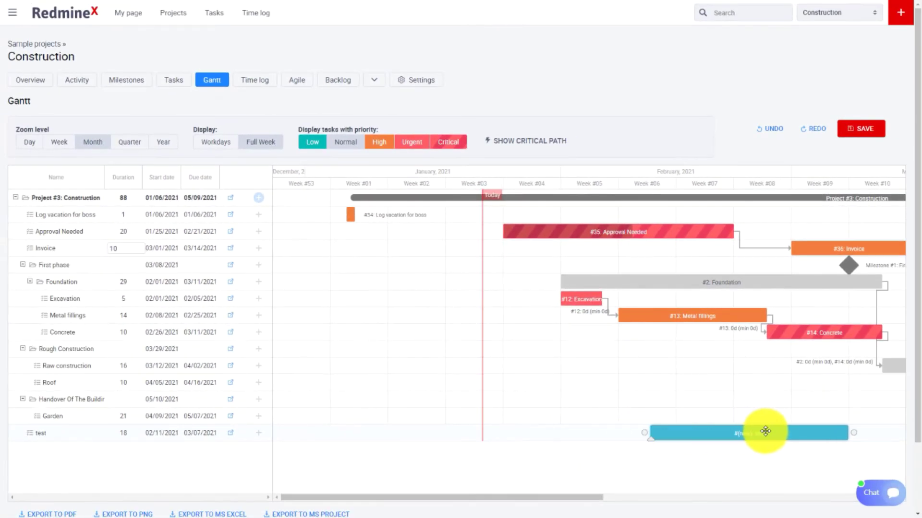
pyautogui.moveTo(765, 431); pyautogui.dragTo(791, 431)
pyautogui.moveTo(669, 433); pyautogui.dragTo(771, 335)
pyautogui.click(494, 293)
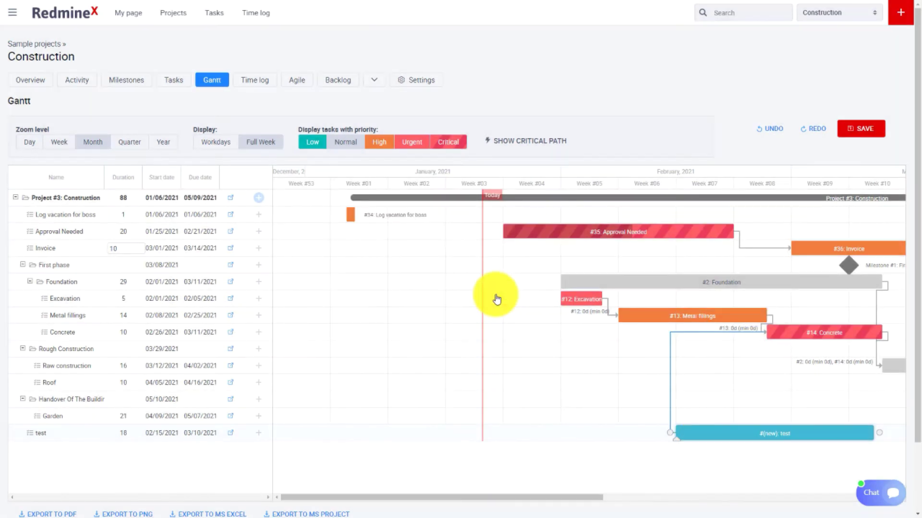
pyautogui.click(258, 332)
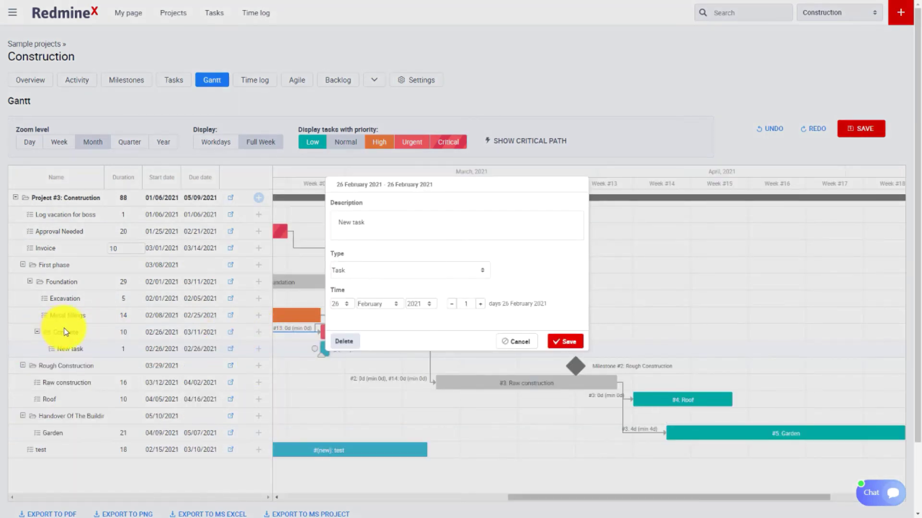
pyautogui.click(528, 342)
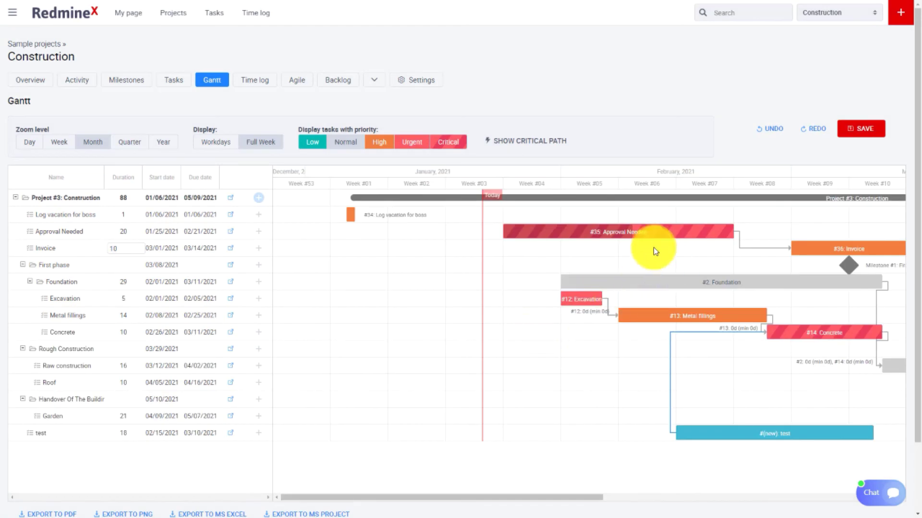
# Step: Link Invoice to Foundation with a Precedes/Follows relation and a 10-day delay
pyautogui.moveTo(764, 250); pyautogui.dragTo(406, 285)
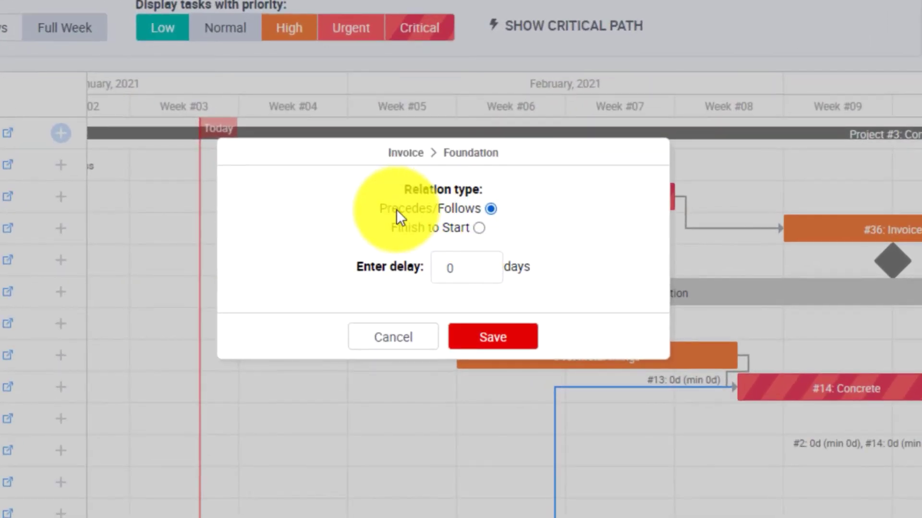
pyautogui.click(446, 266)
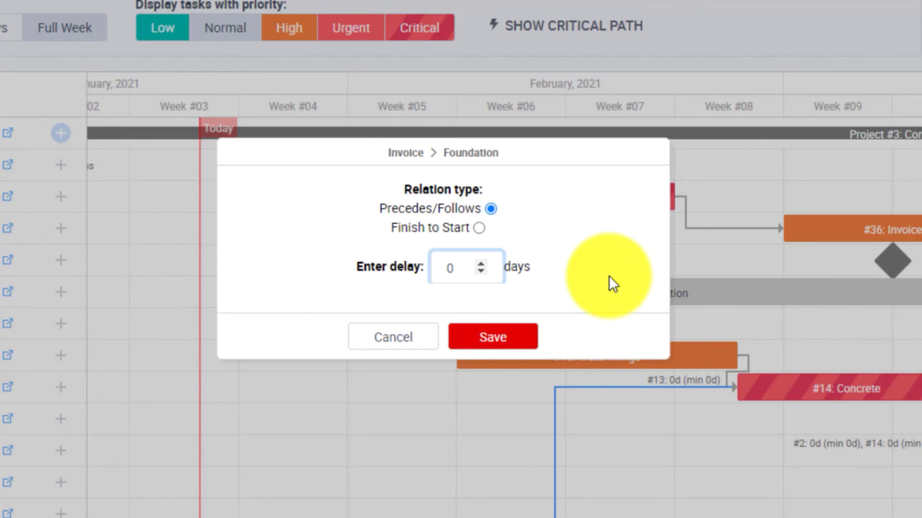
pyautogui.write('10')
pyautogui.click(479, 227)
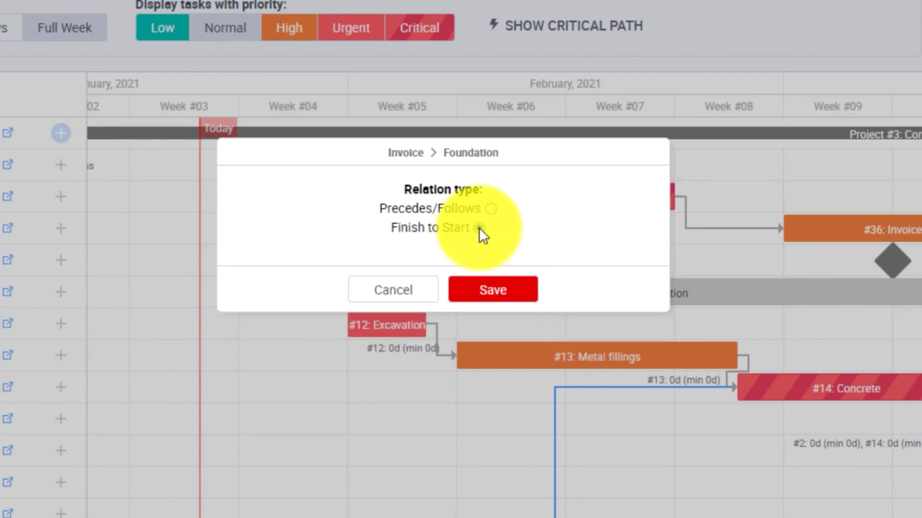
pyautogui.click(494, 208)
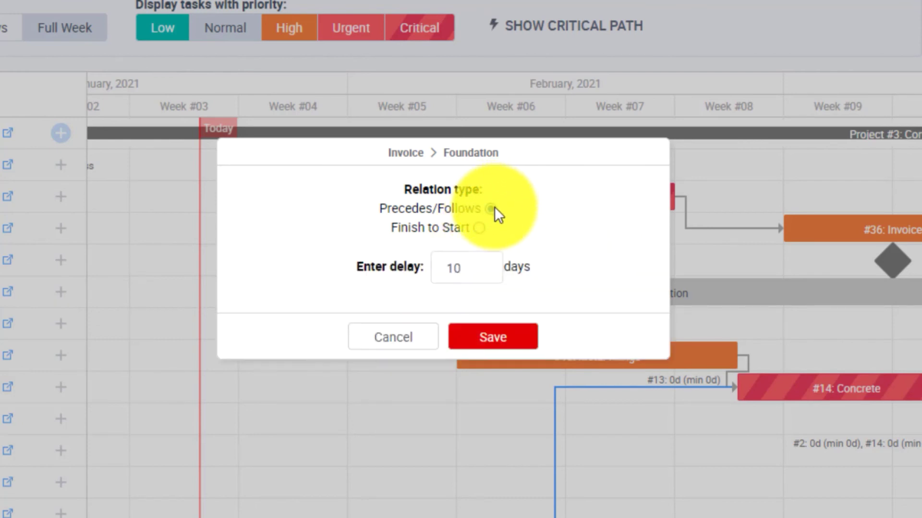
pyautogui.click(513, 340)
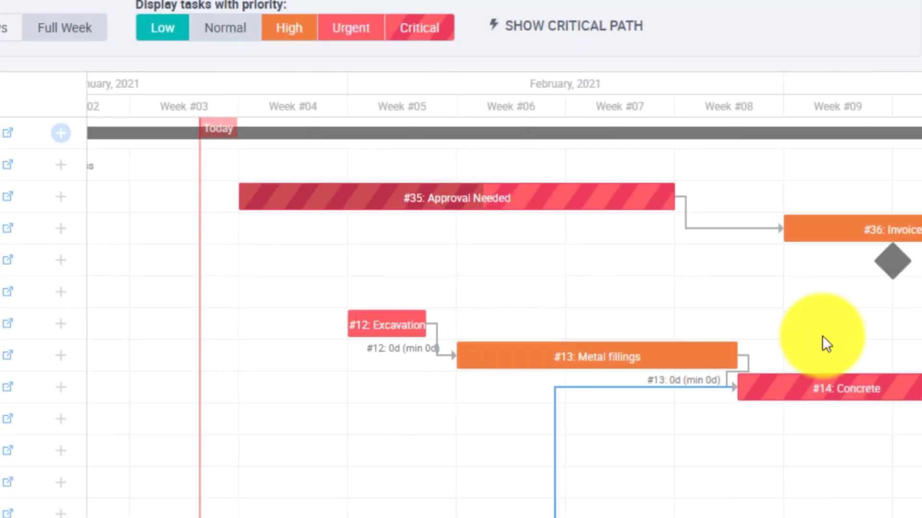
# Step: Move the #36 Invoice bar to Weeks 13–14 (03/29–04/09/2021), pushing Foundation to 04/26–06/03/2021
pyautogui.hscroll(10, 822, 344)
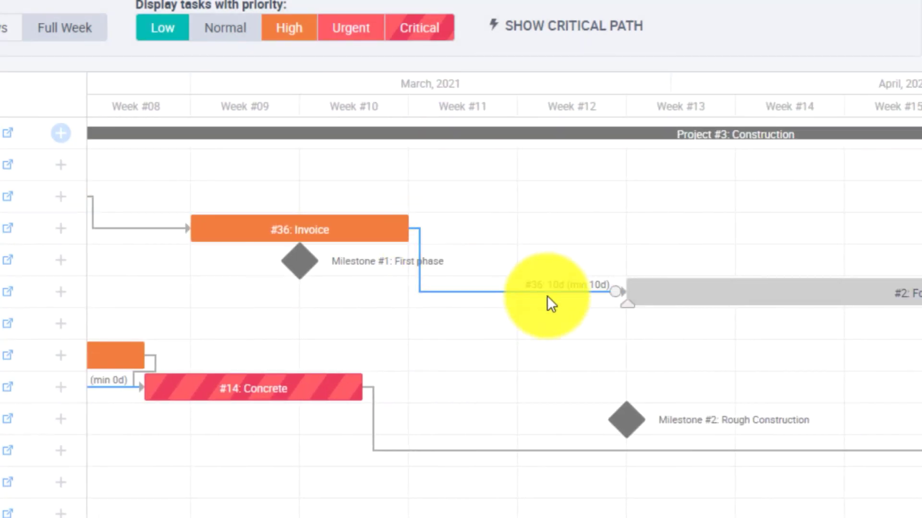
pyautogui.moveTo(341, 240); pyautogui.dragTo(643, 243)
pyautogui.moveTo(504, 243); pyautogui.dragTo(725, 234)
pyautogui.hscroll(2, 854, 267)
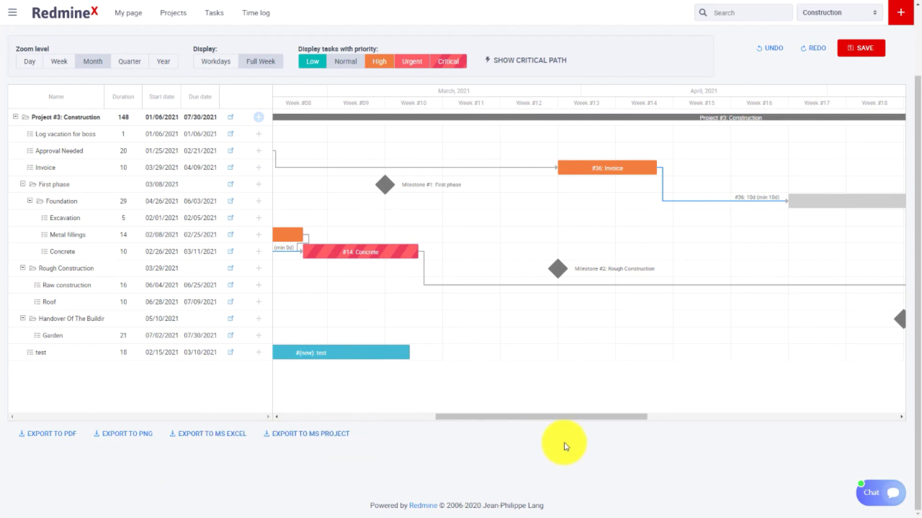
pyautogui.scroll(2, 564, 440)
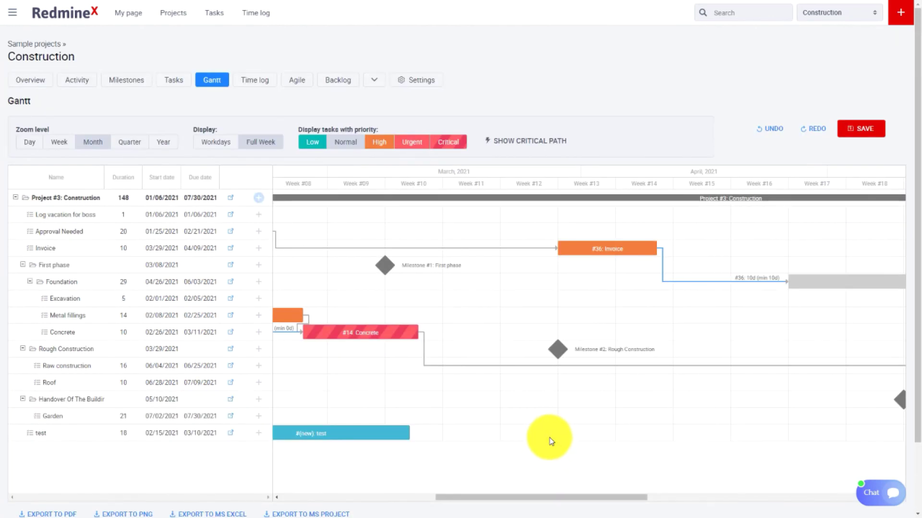